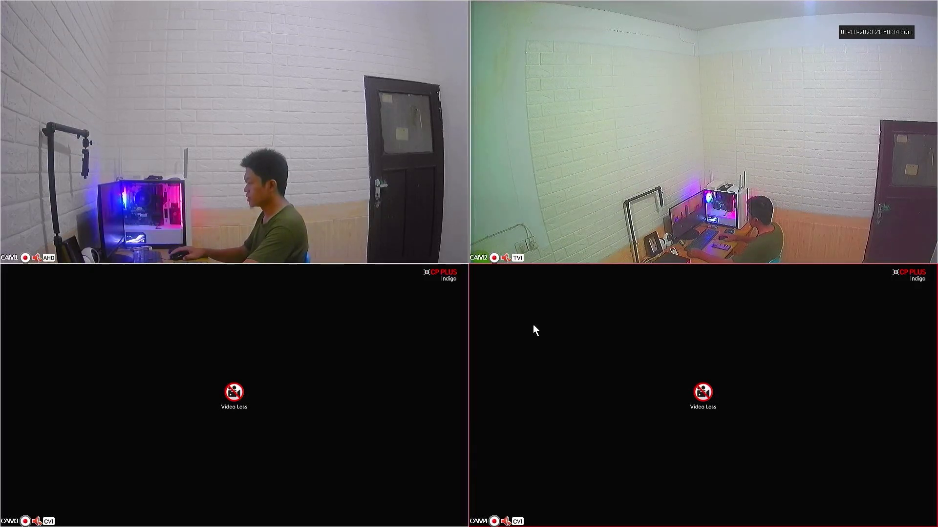
Turn off DHCP, set the DVR's TCP/IP address to 192.168.20.200, save, and verify
right_click(558, 197)
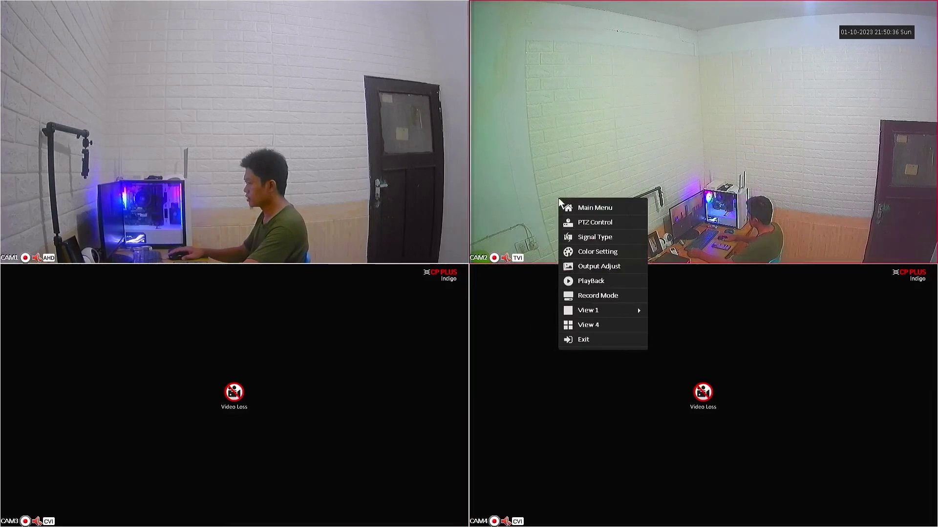
left_click(595, 207)
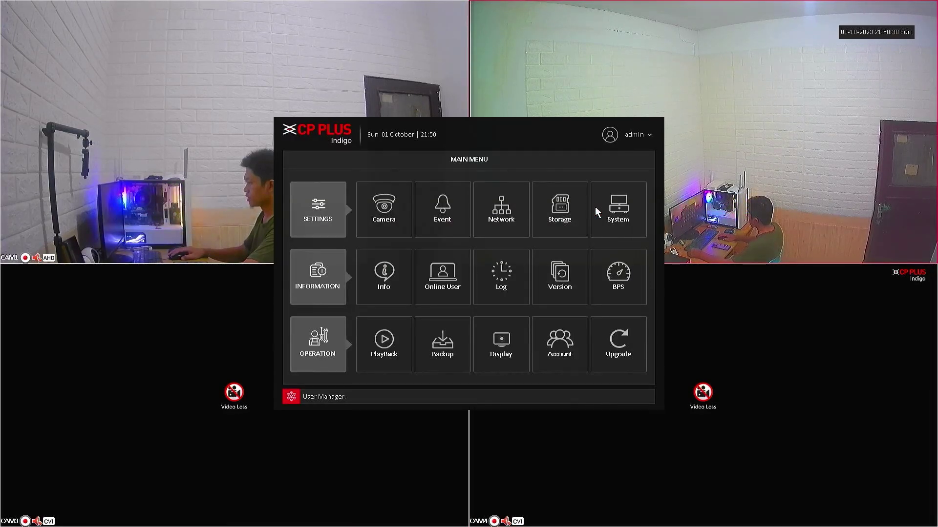
left_click(508, 215)
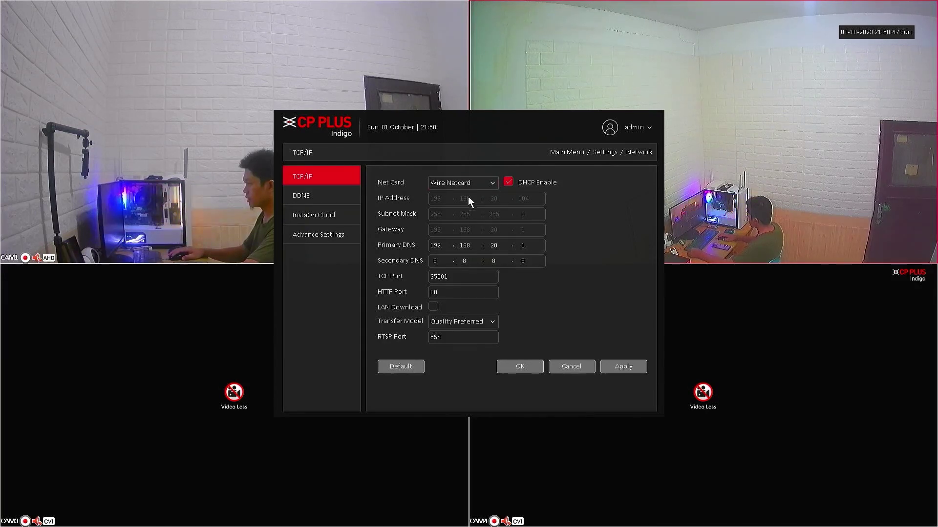
left_click(509, 181)
left_click(528, 199)
left_click(553, 254)
left_click(553, 253)
left_click(553, 254)
left_click(539, 213)
left_click(526, 254)
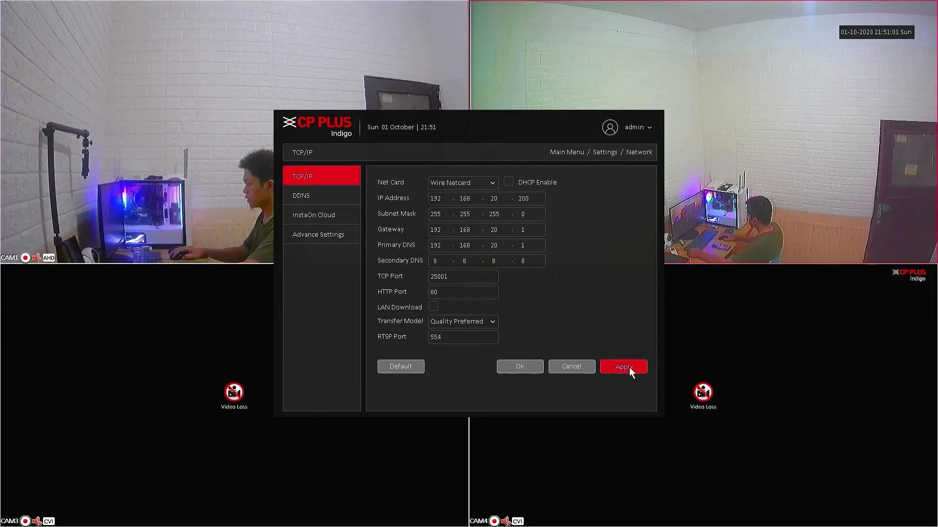
left_click(516, 369)
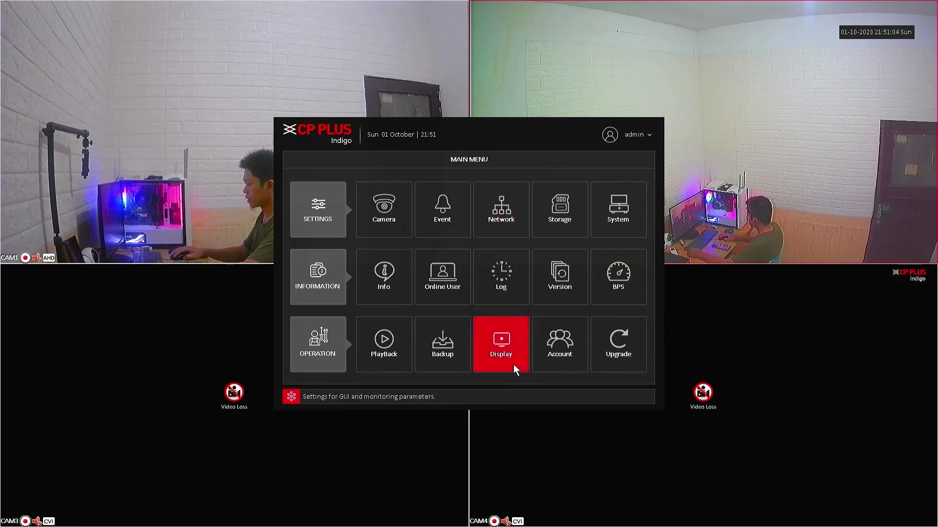
left_click(502, 215)
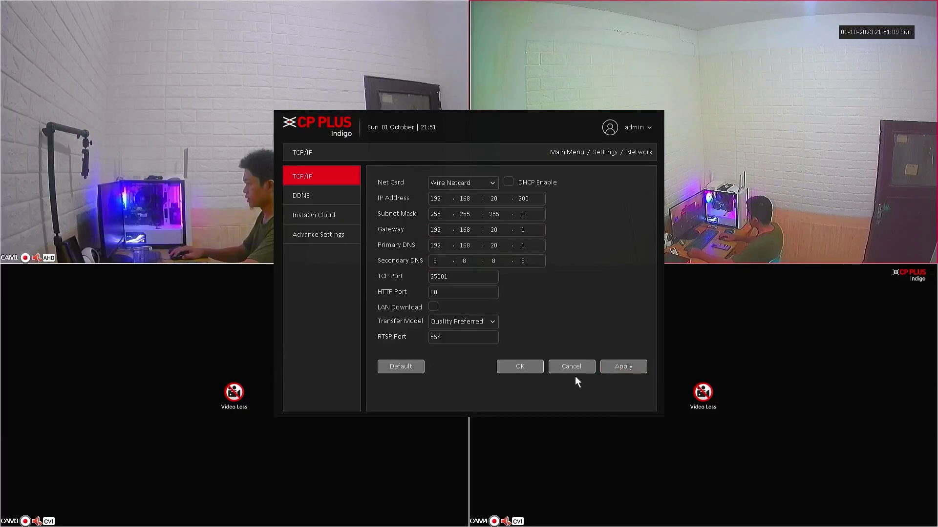
right_click(677, 360)
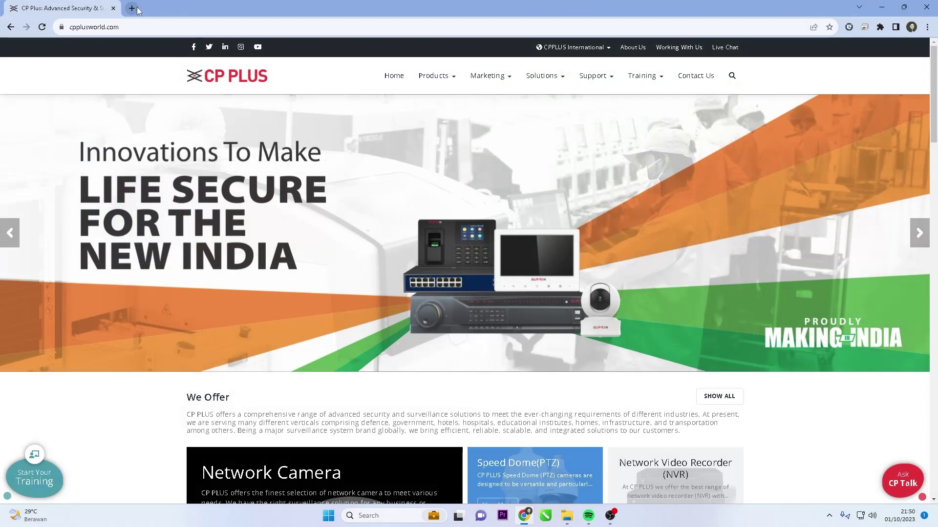
Log in to the ZTE F609 router admin at 192.168.20.1
key("ctrl+t")
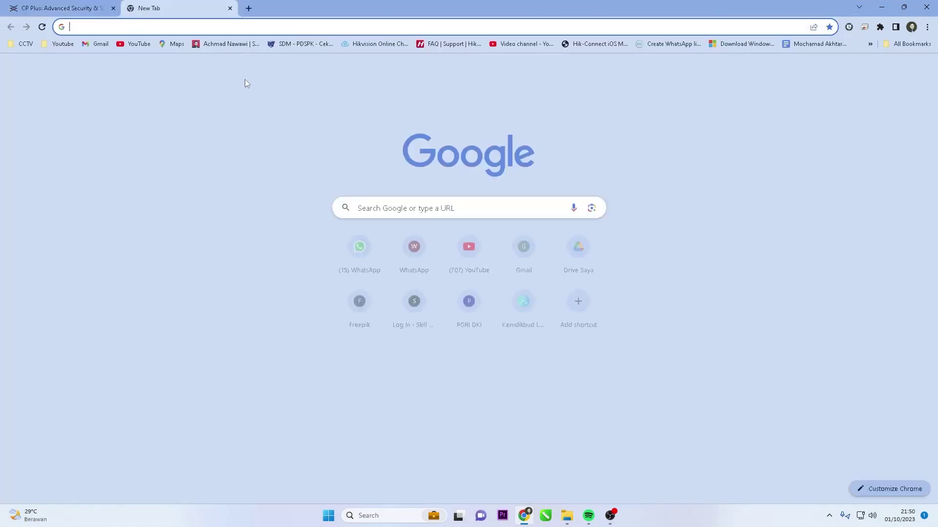
type("192.168")
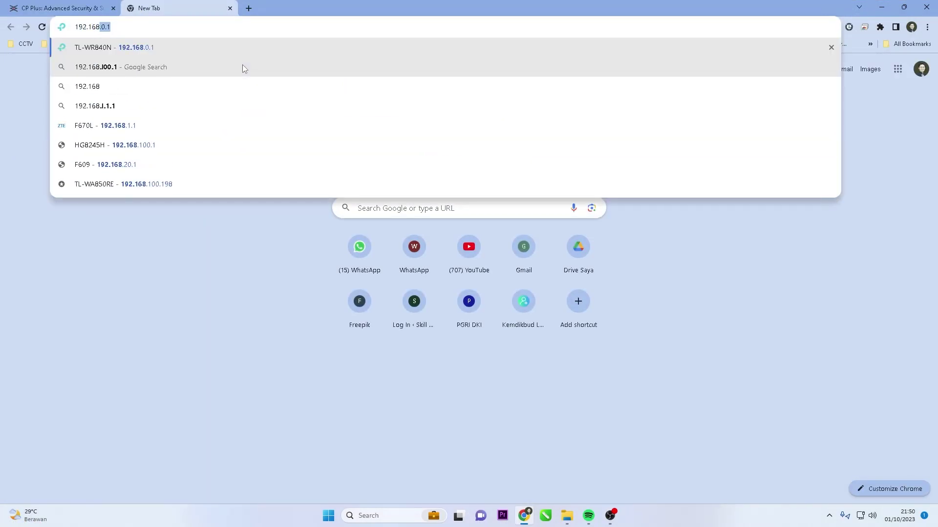
type(".20.1")
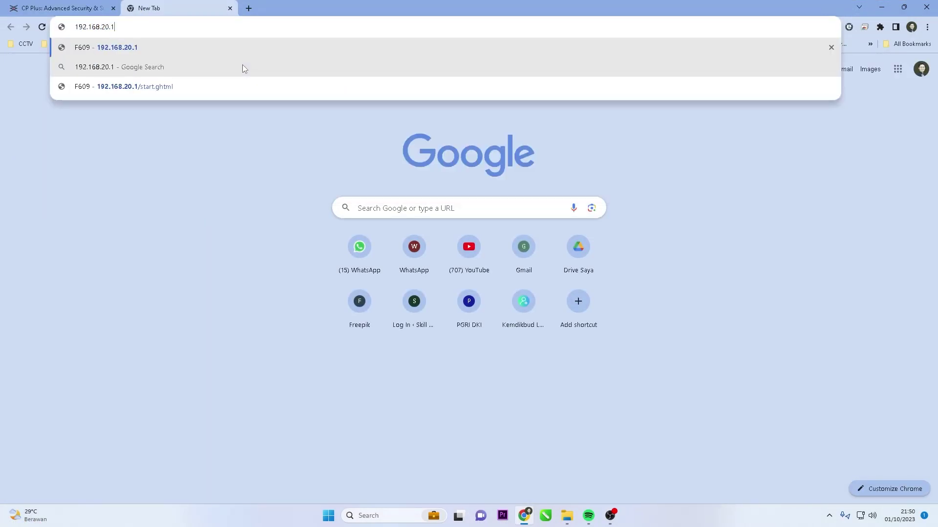
key("Return")
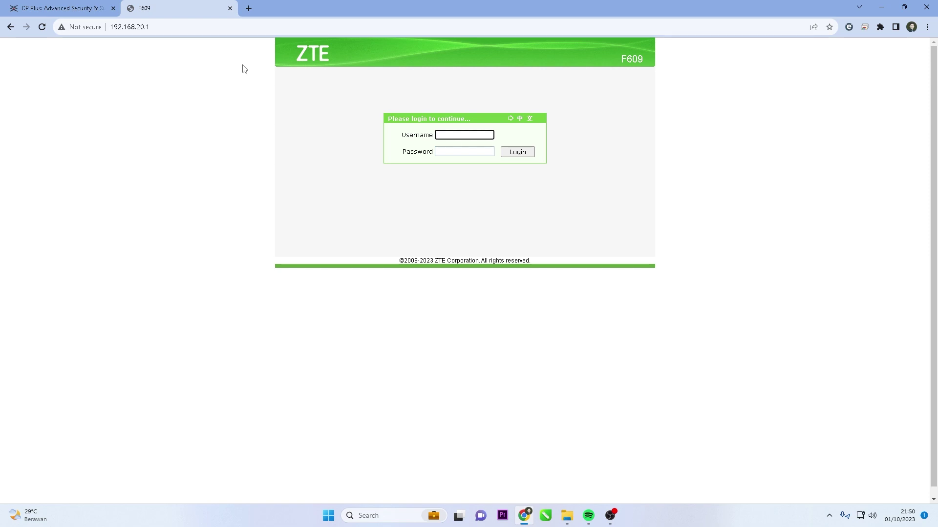
type("admin")
key("Tab")
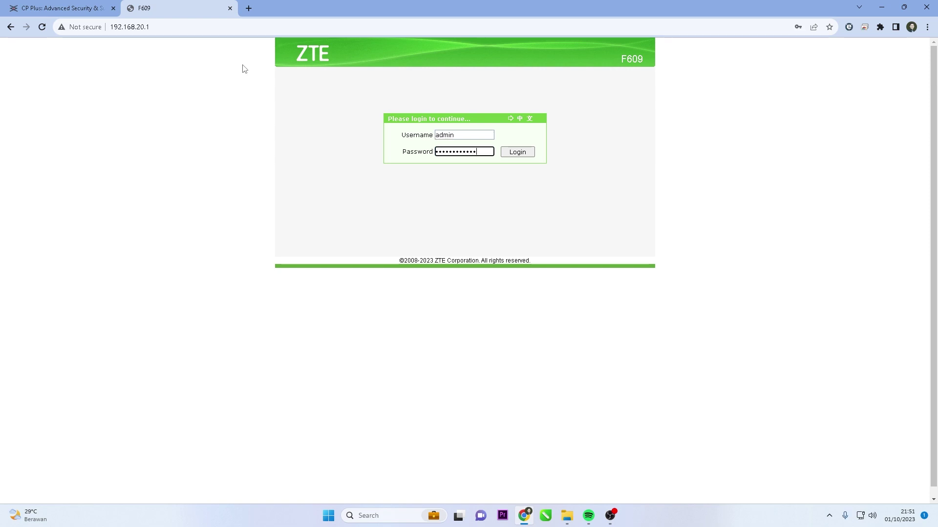
left_click(529, 154)
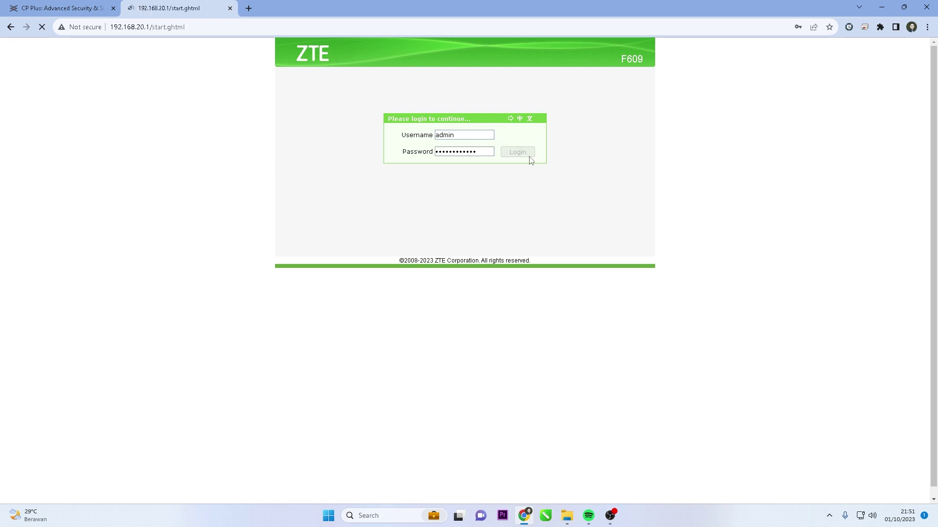
Enable the DMZ host at 192.168.20.200 under Application settings and submit
left_click(300, 140)
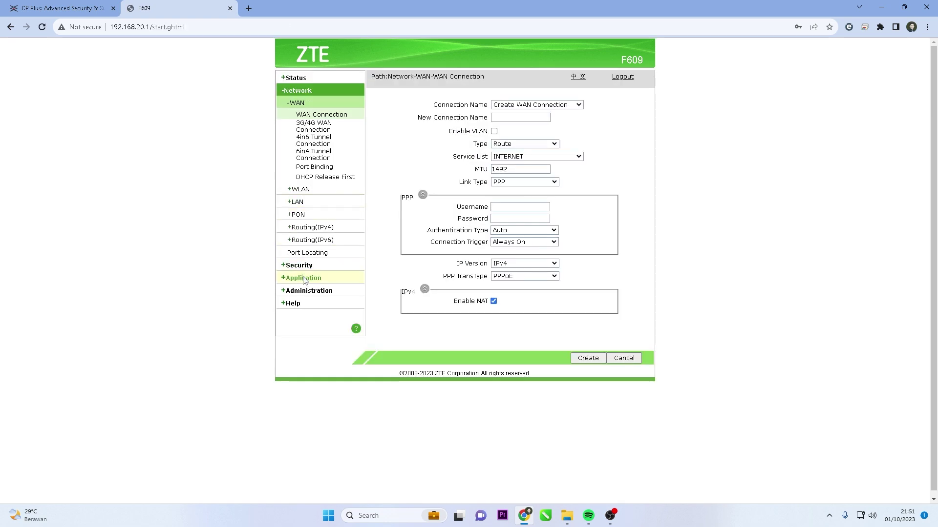
left_click(300, 277)
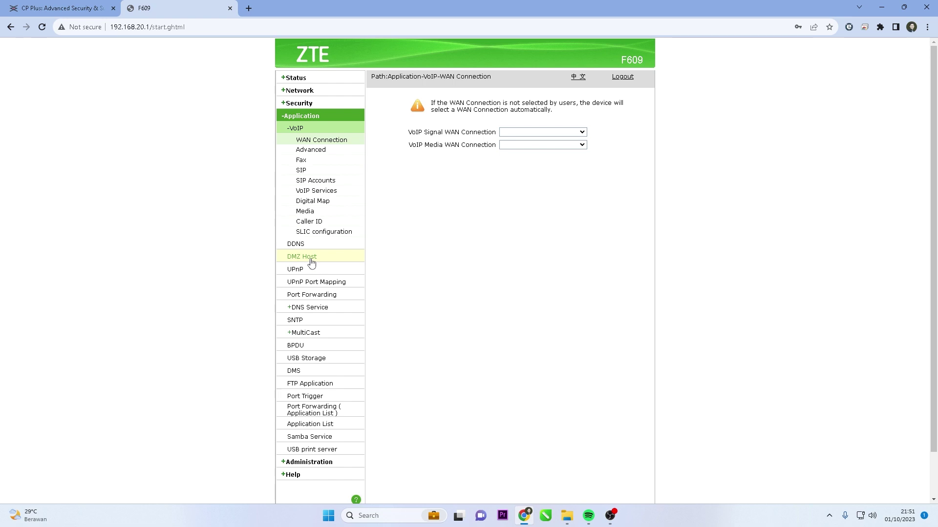
left_click(311, 262)
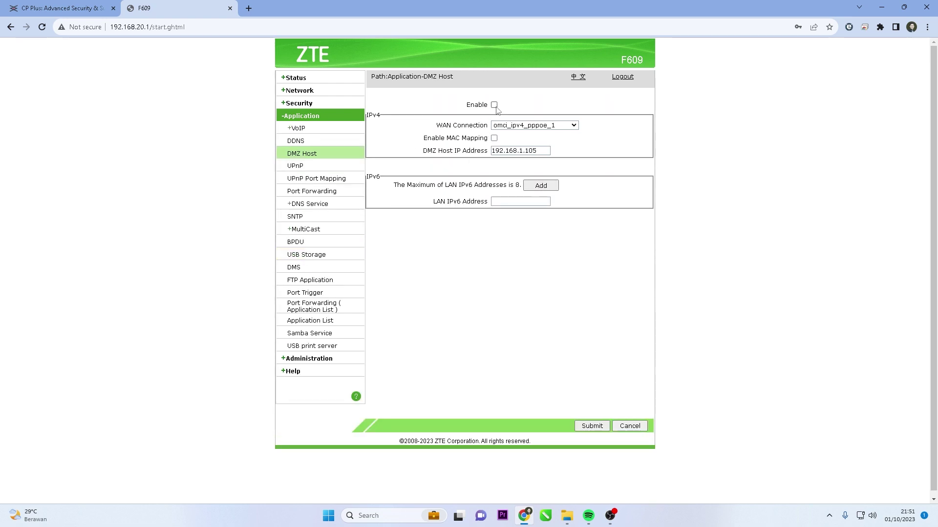
left_click_drag(536, 151, 520, 150)
left_click(592, 427)
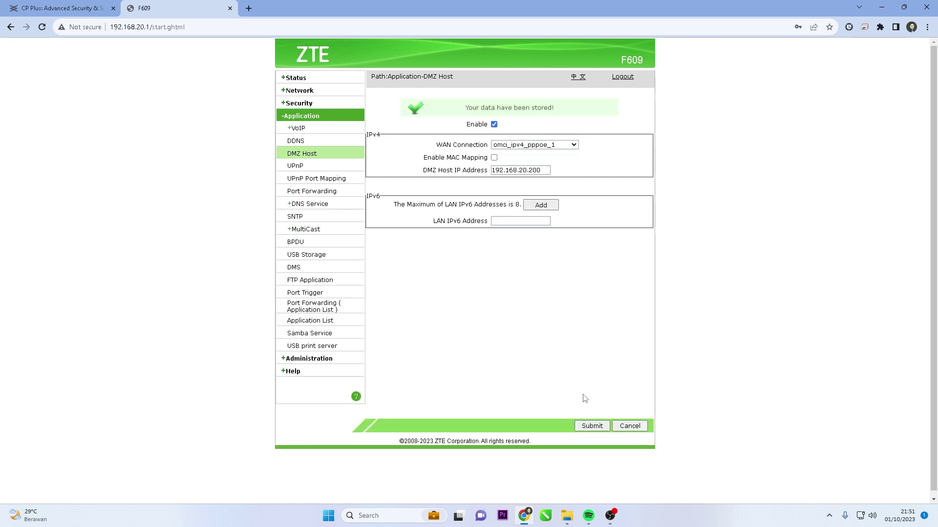
Verify on canyouseeme.org that port 25001 is open, then return to CP Plus
left_click(248, 8)
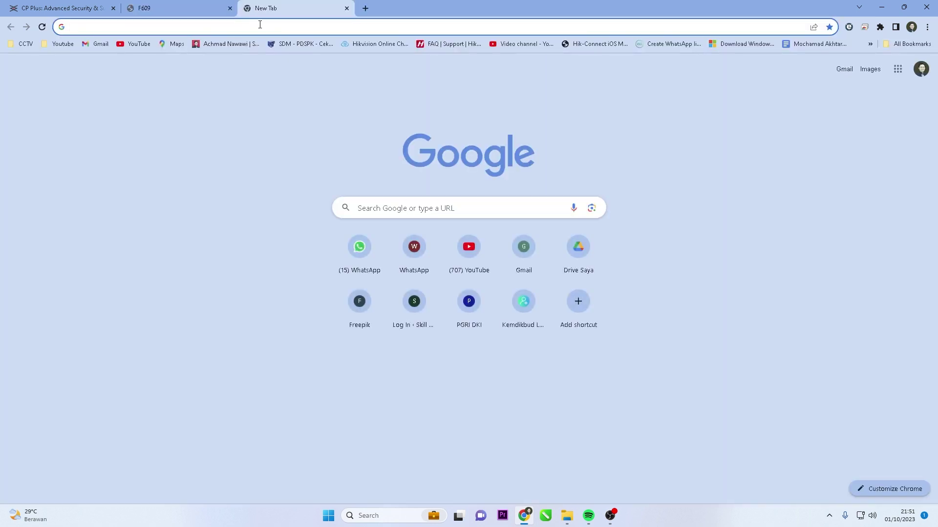
type("canyousee")
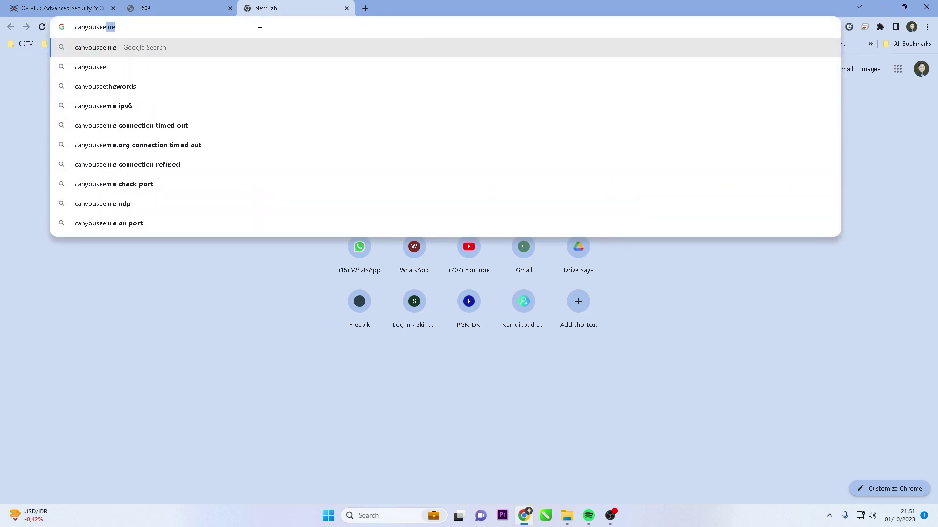
type("me.org")
key("Return")
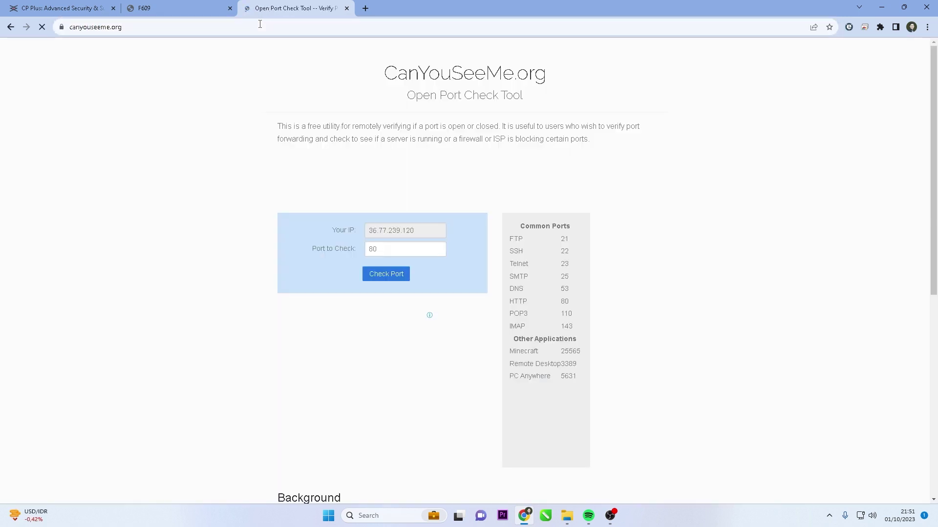
double_click(396, 249)
type("25001")
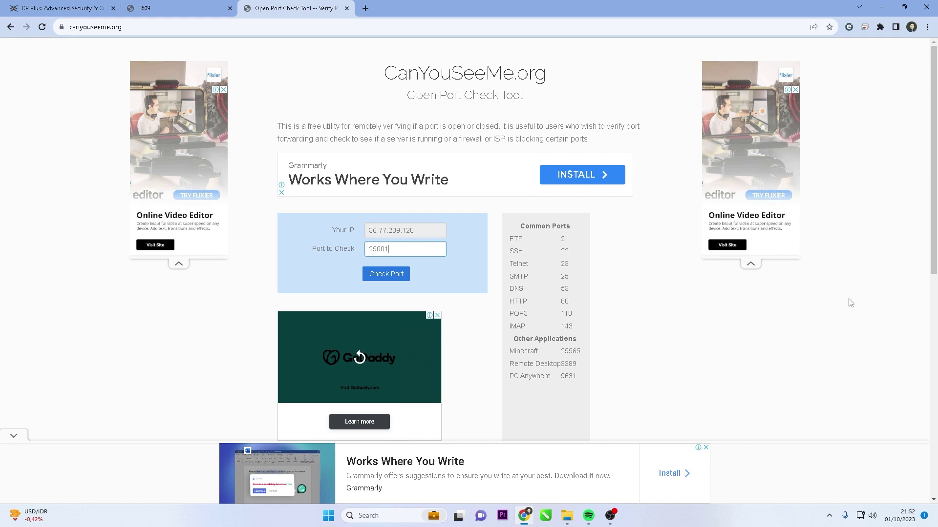
left_click(386, 273)
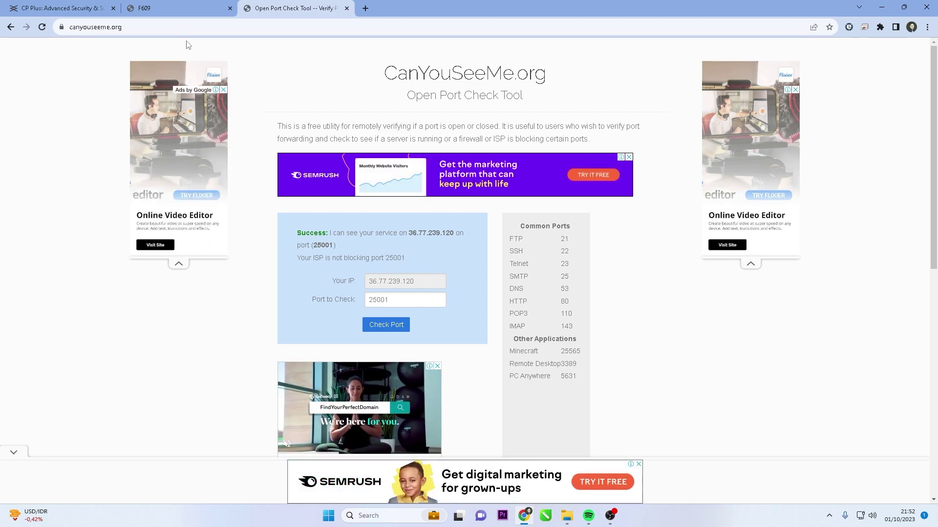
left_click(77, 4)
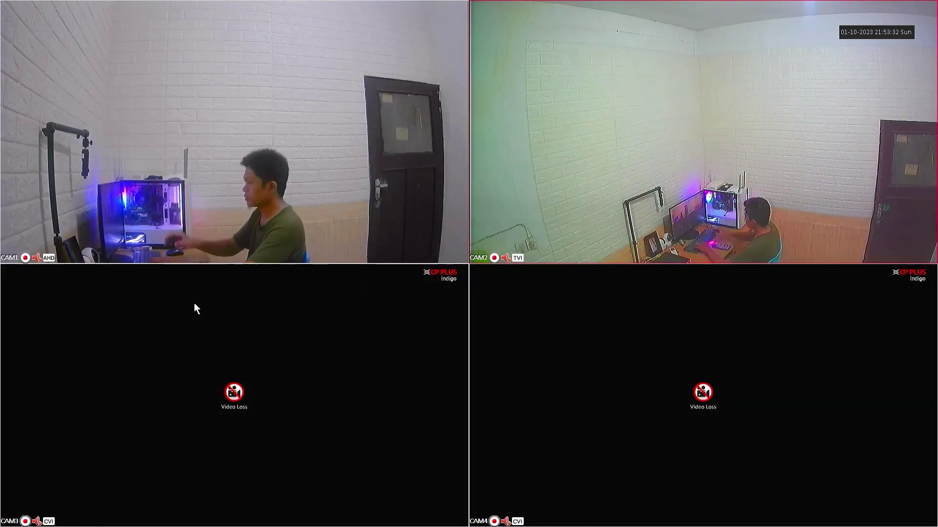
Enable DDNS with domain name cctvupdate, apply it, and dismiss the confirmation
right_click(528, 176)
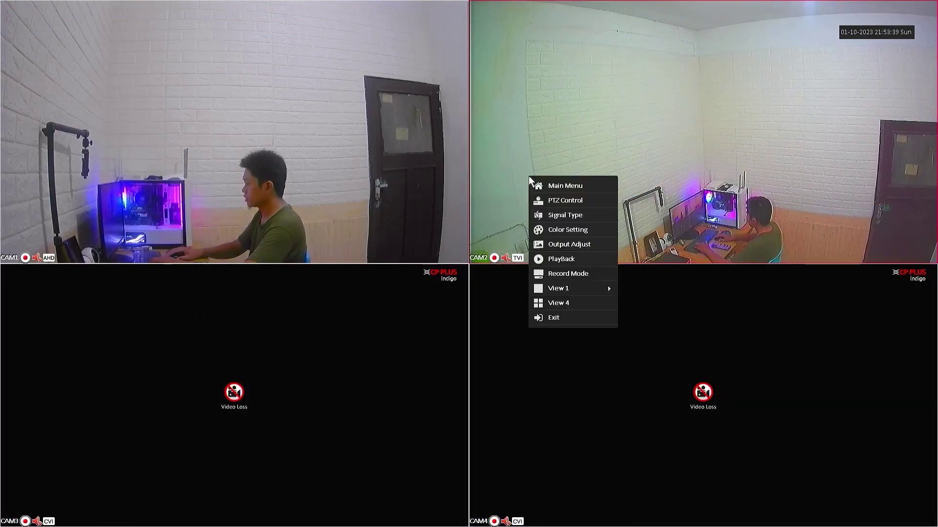
left_click(559, 187)
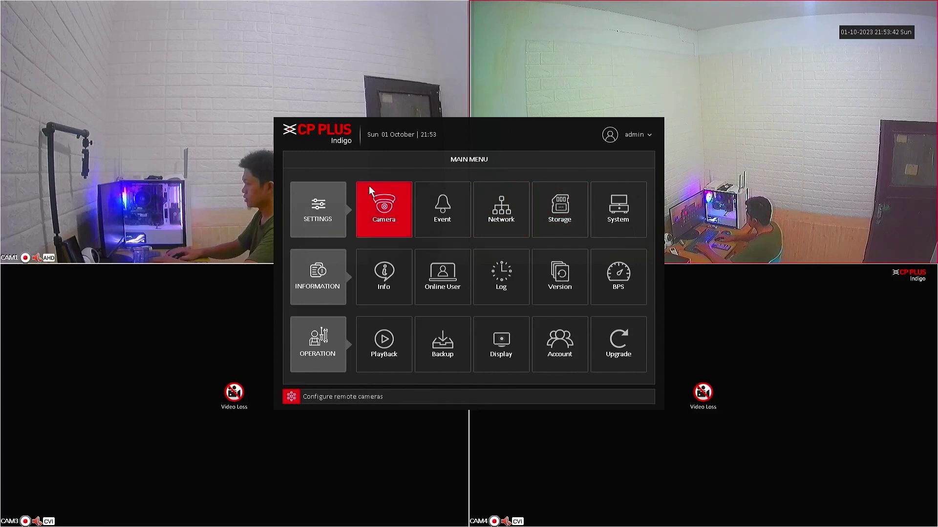
left_click(509, 209)
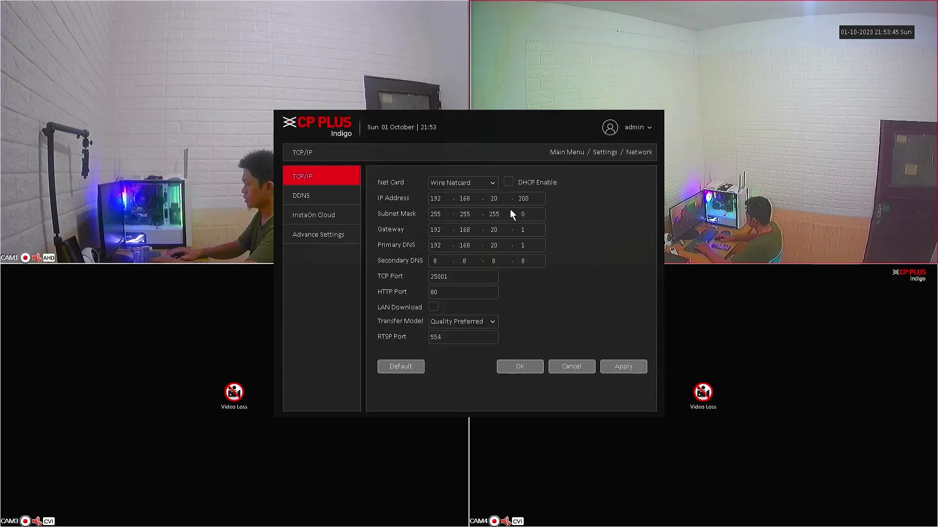
left_click(311, 198)
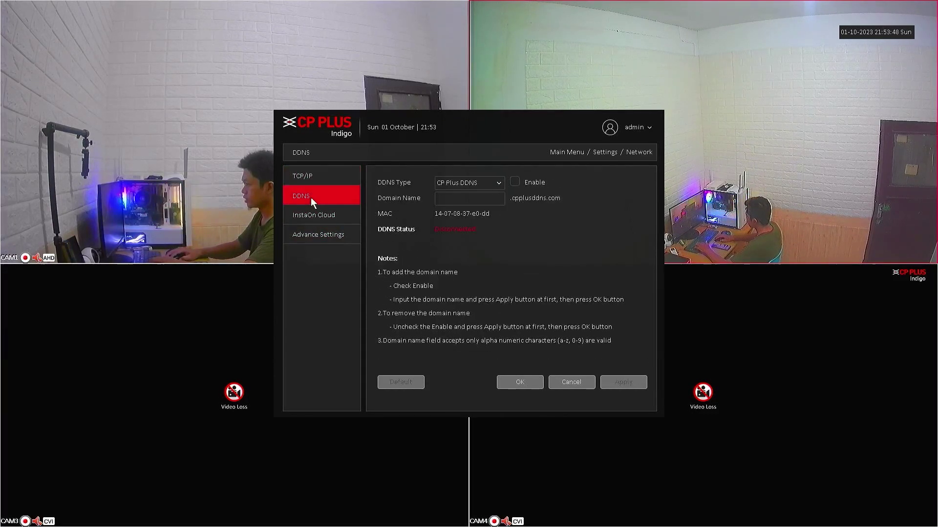
left_click(515, 183)
left_click(450, 198)
type("cctvupdate")
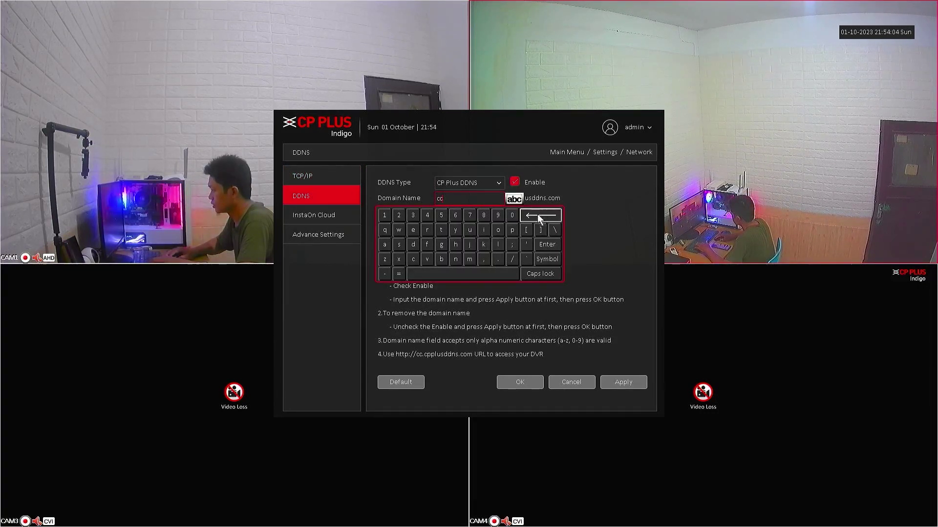
left_click(547, 244)
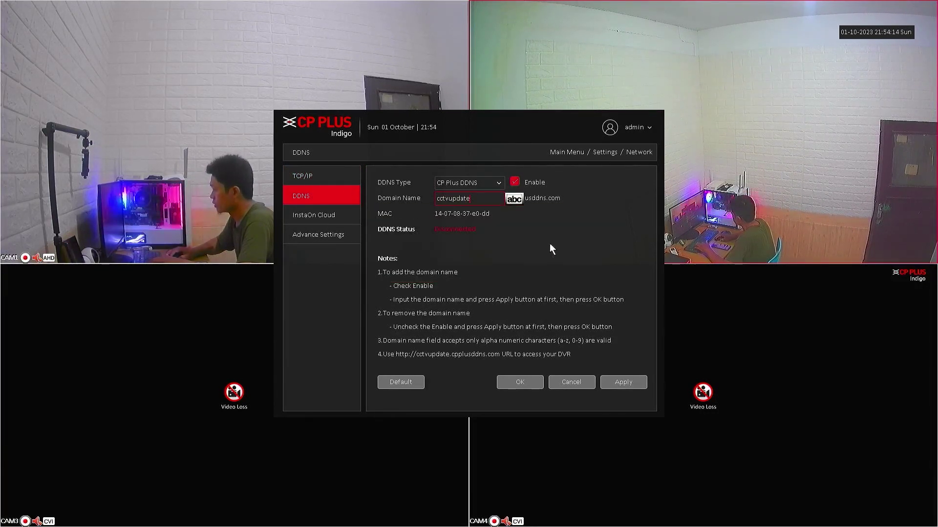
left_click(623, 383)
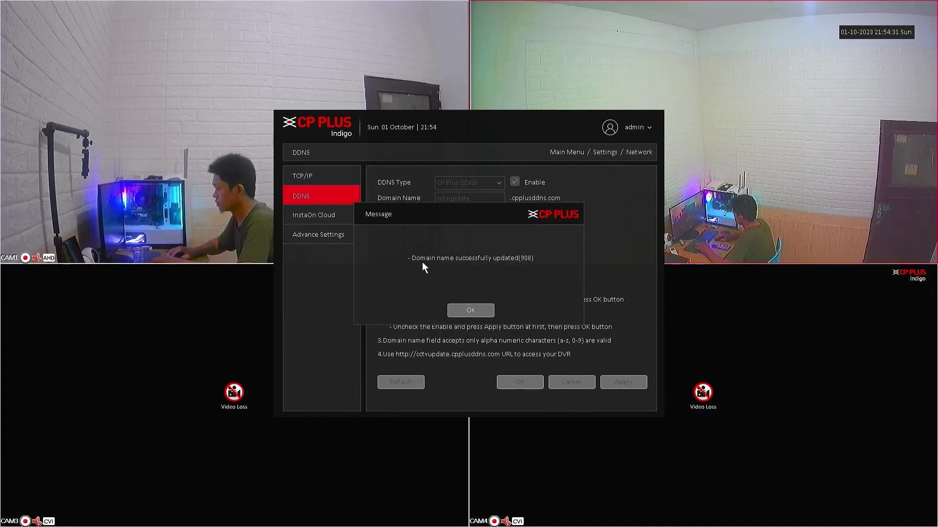
left_click(481, 311)
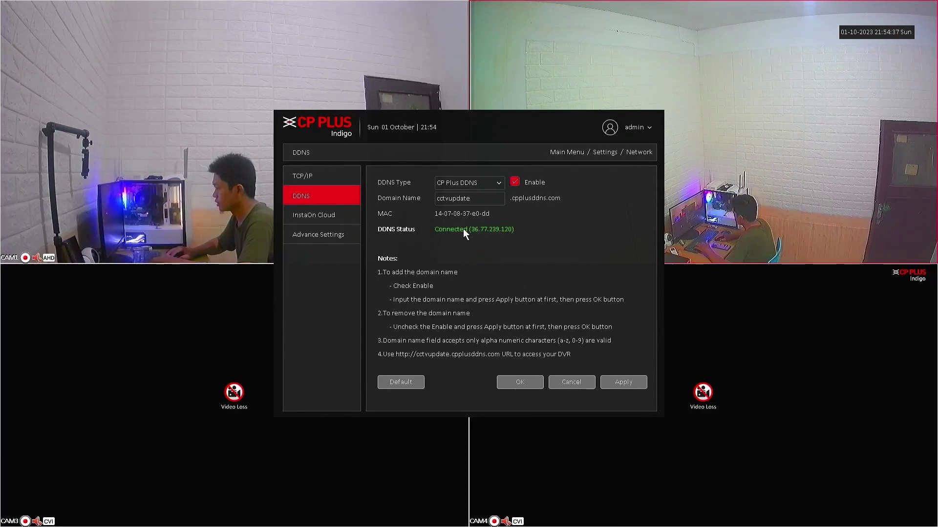